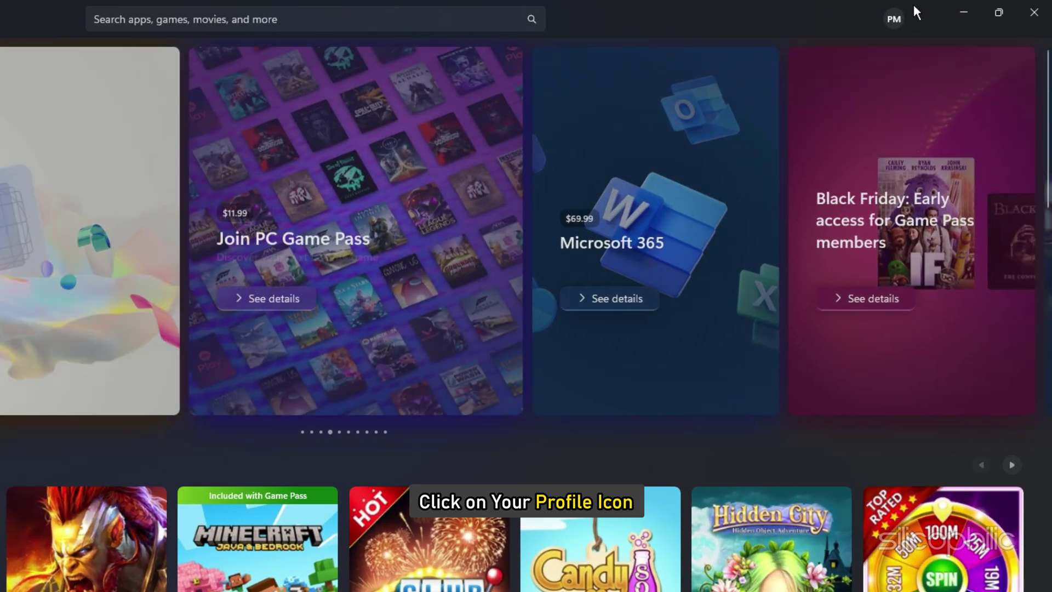
# Sign out of the Microsoft Store account and bring up the Store sign-in prompt
pyautogui.click(896, 19)
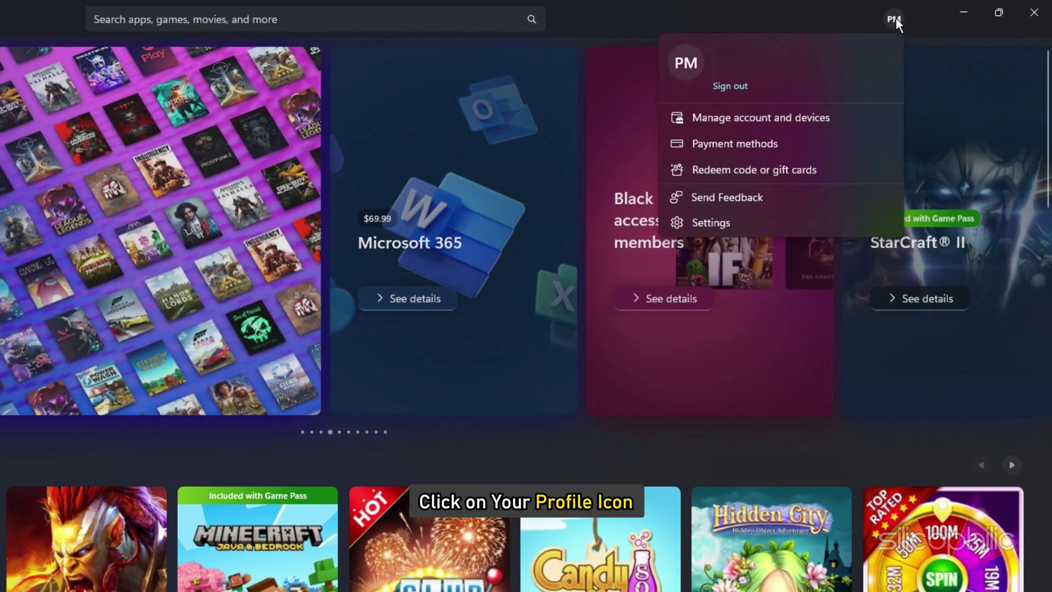
pyautogui.click(730, 88)
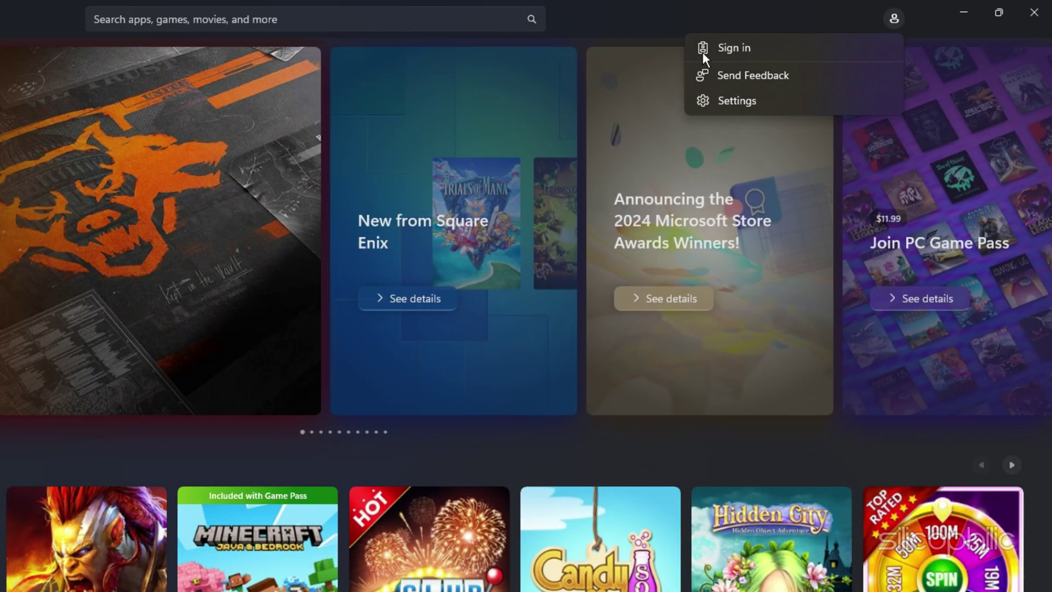
pyautogui.click(734, 47)
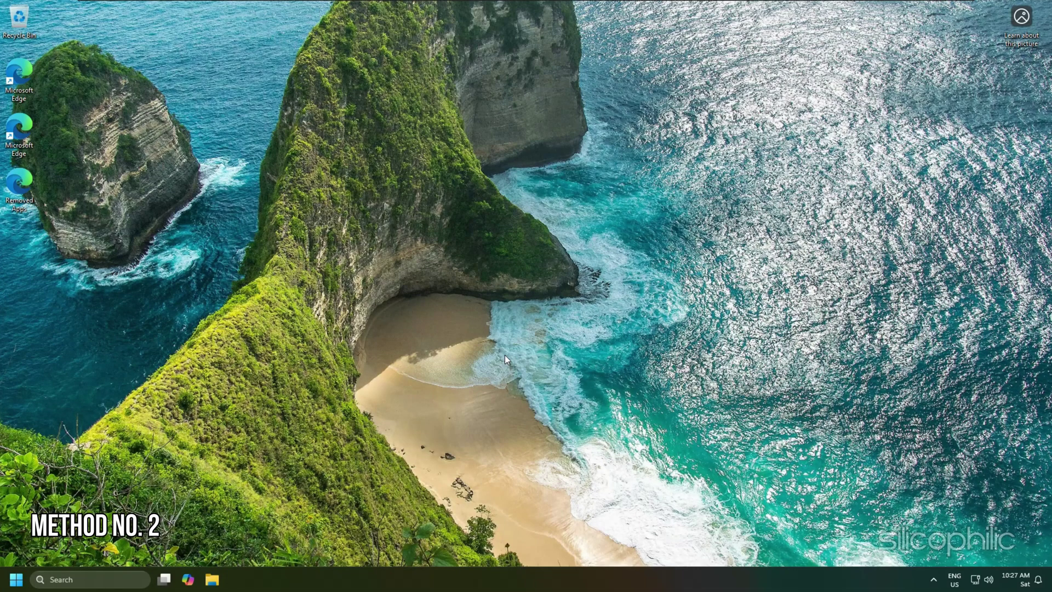
# Search Windows for 'Microsoft Store' and show the best match's extra options
pyautogui.click(60, 580)
pyautogui.write('M')
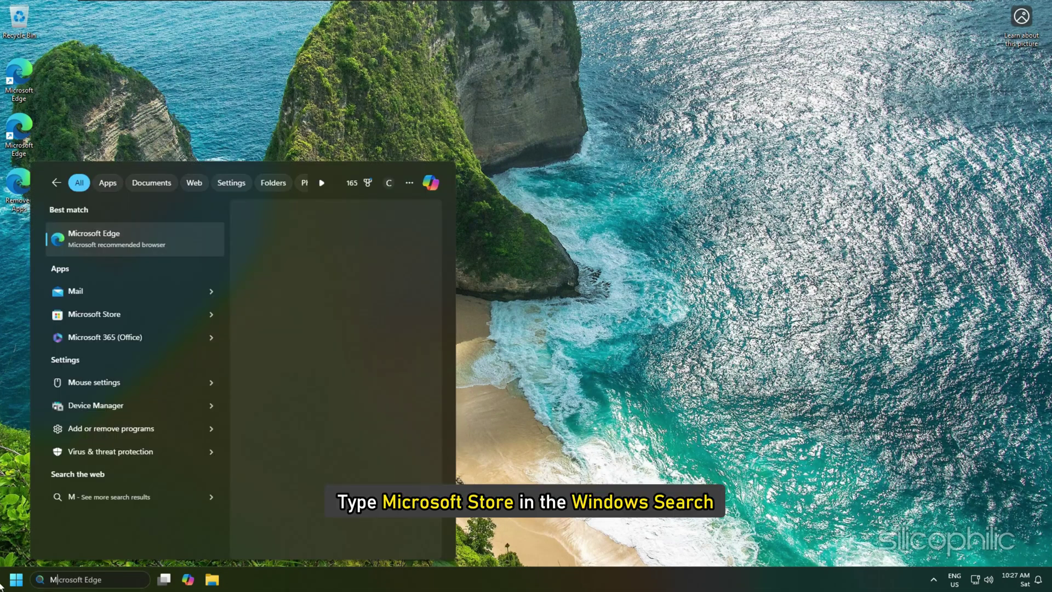
pyautogui.write('icrosoft Store')
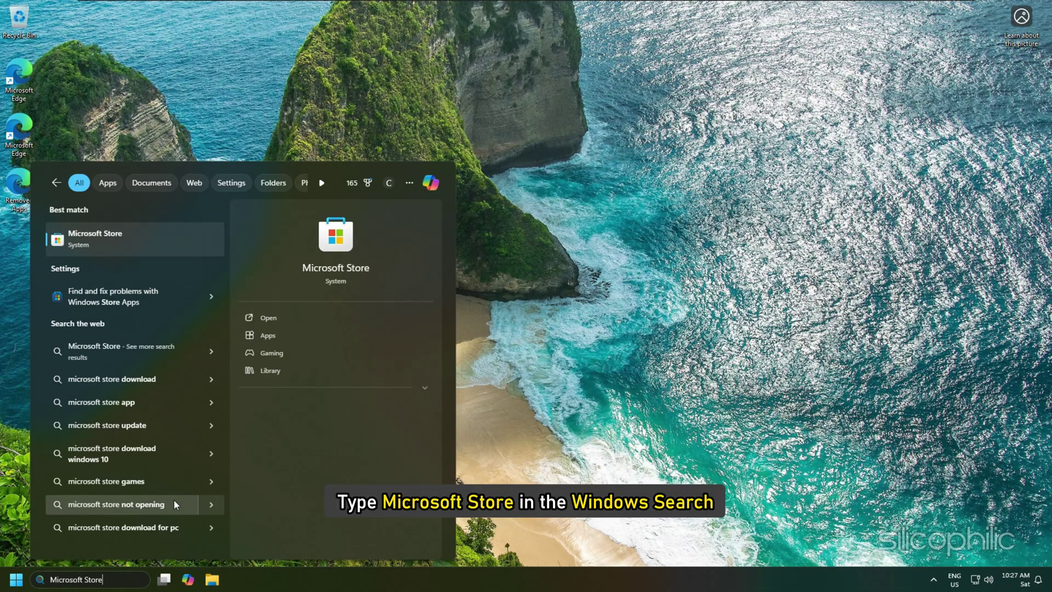
pyautogui.rightClick(79, 239)
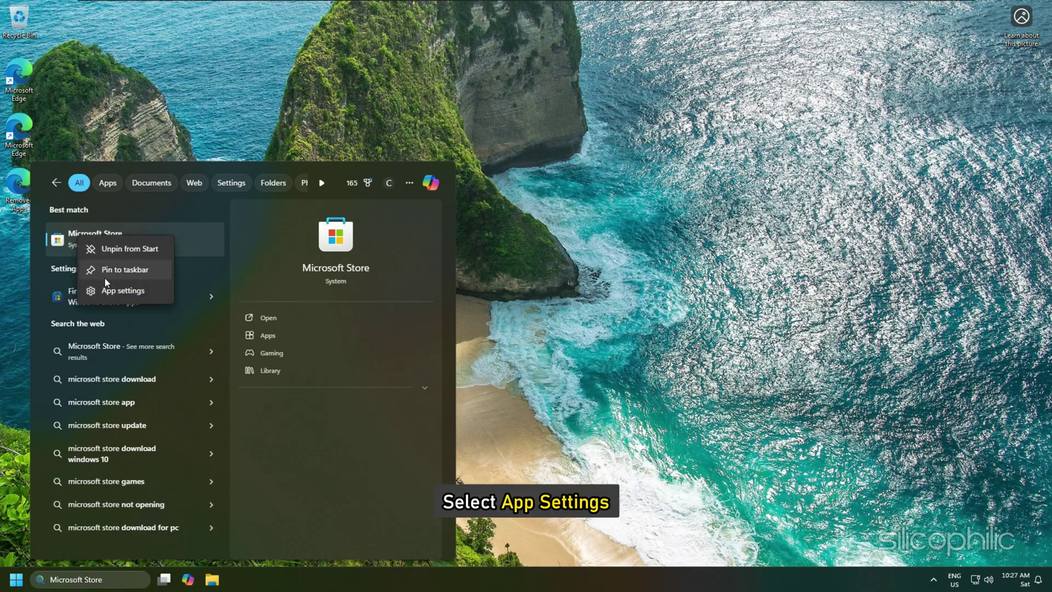
# On Microsoft Store's app settings page, run Repair and then Reset
pyautogui.click(114, 292)
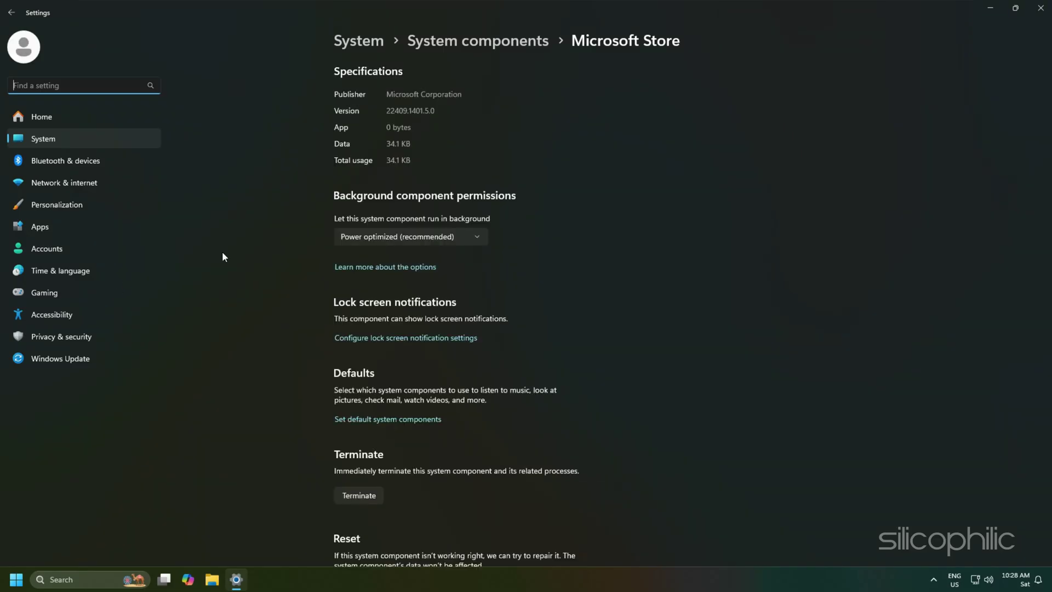
pyautogui.scroll(-3, 432, 300)
pyautogui.scroll(-2, 431, 300)
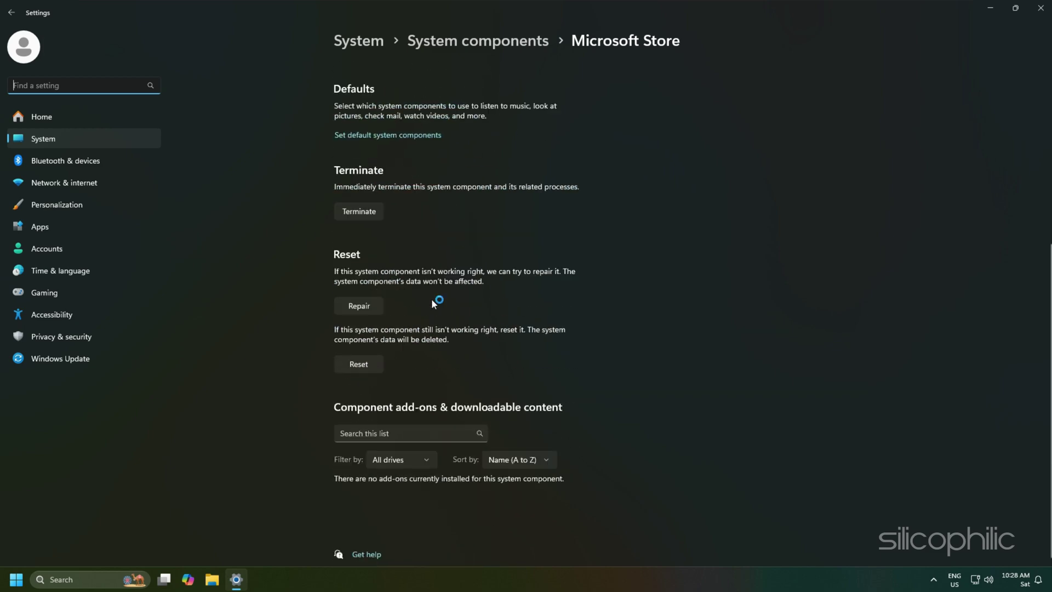
pyautogui.click(359, 306)
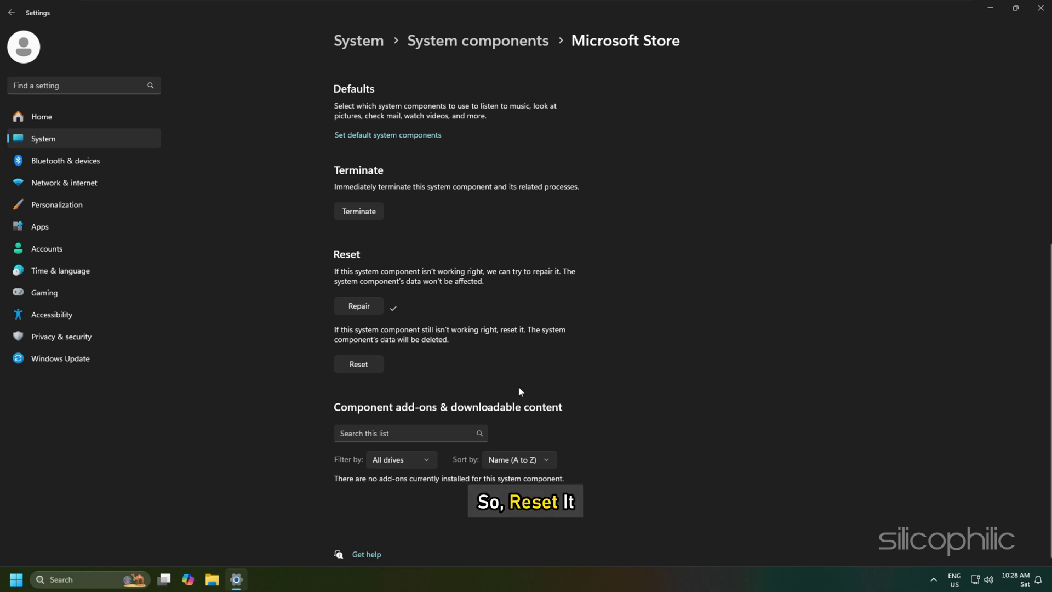
pyautogui.click(364, 365)
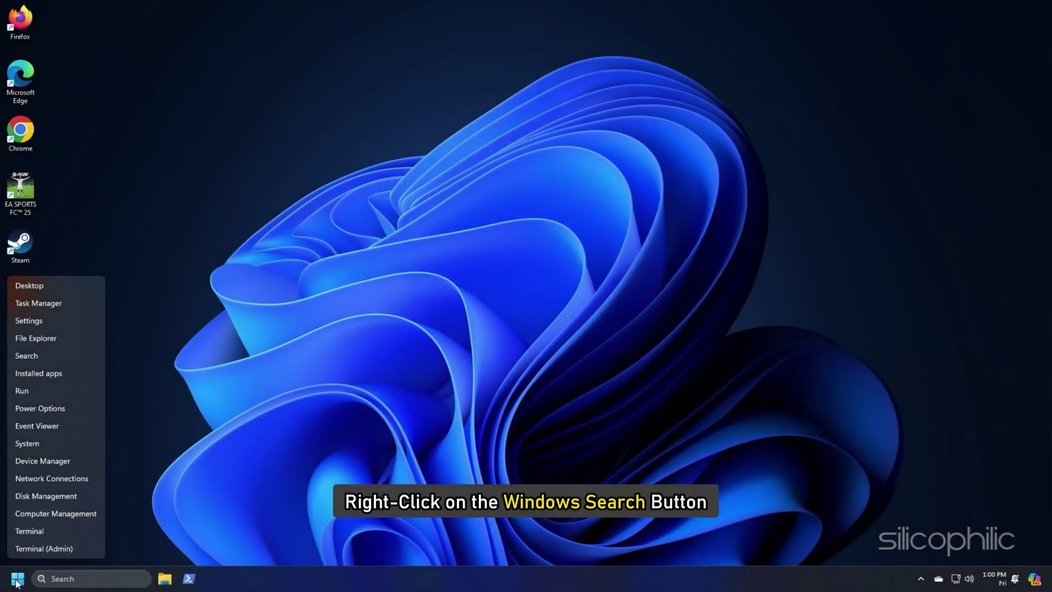
# Launch Device Manager from the Start button's quick-link menu
pyautogui.click(36, 461)
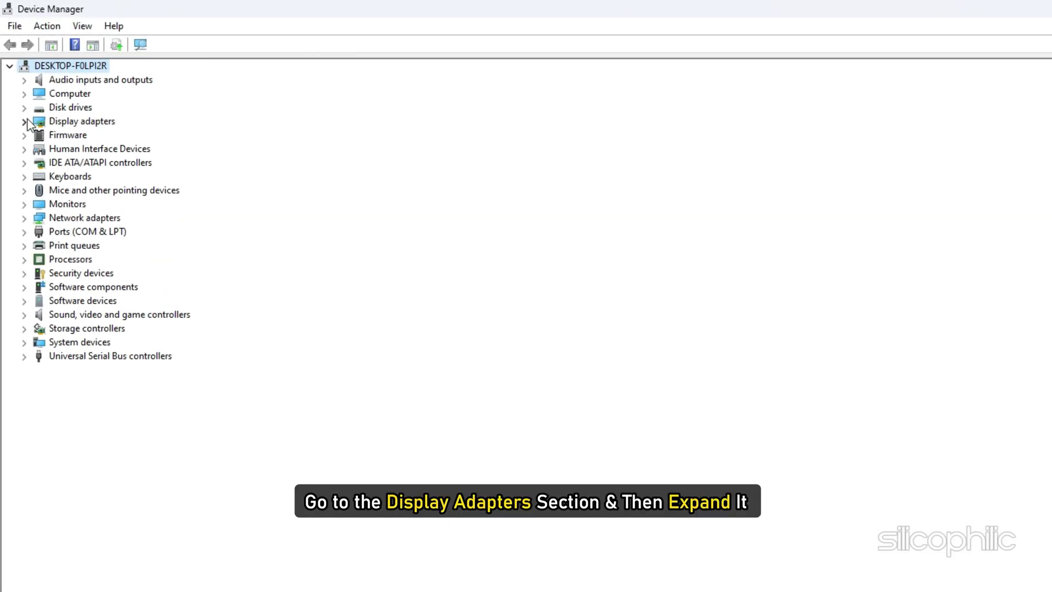
# Search automatically for an NVIDIA GeForce RTX 3060 driver; the best one is already installed
pyautogui.click(25, 121)
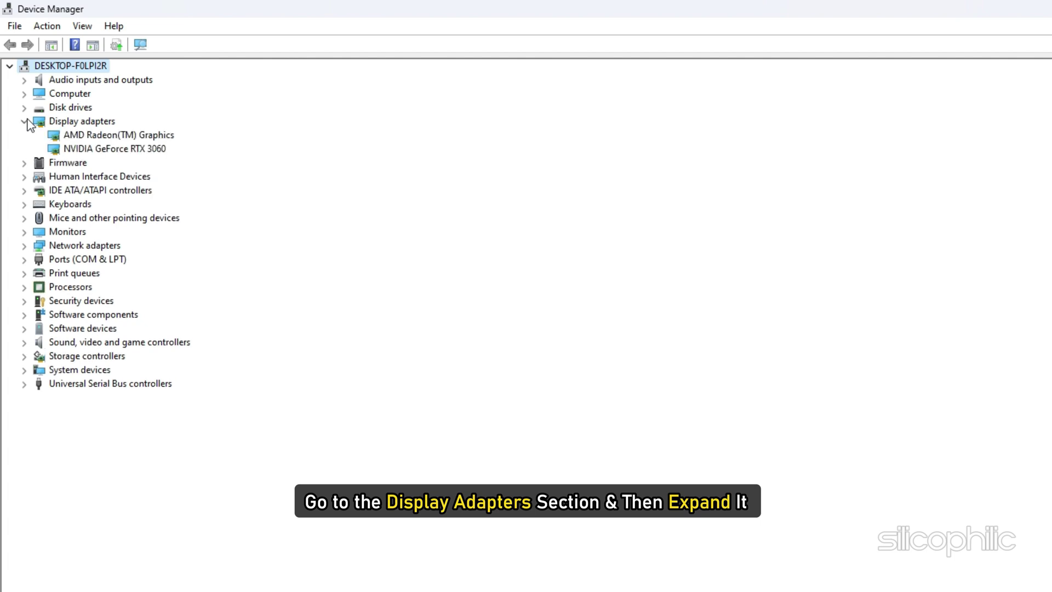
pyautogui.rightClick(87, 151)
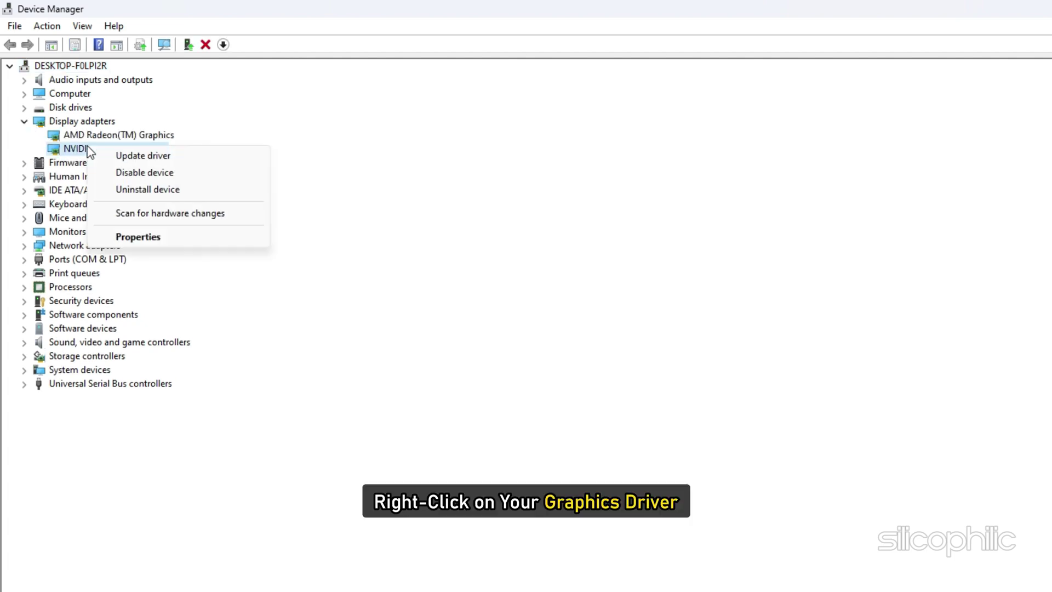
pyautogui.click(140, 156)
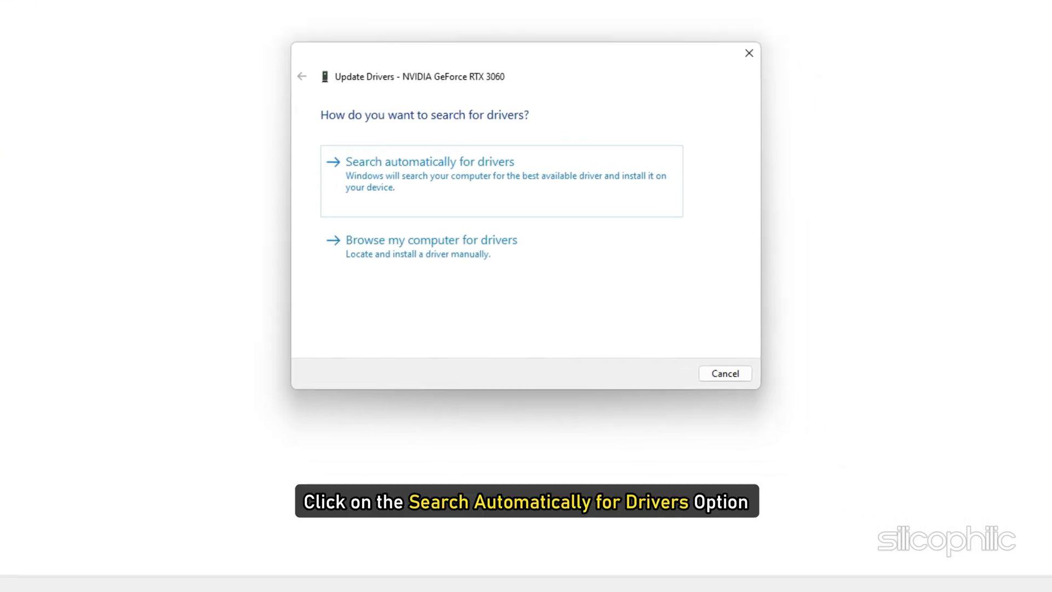
pyautogui.click(389, 169)
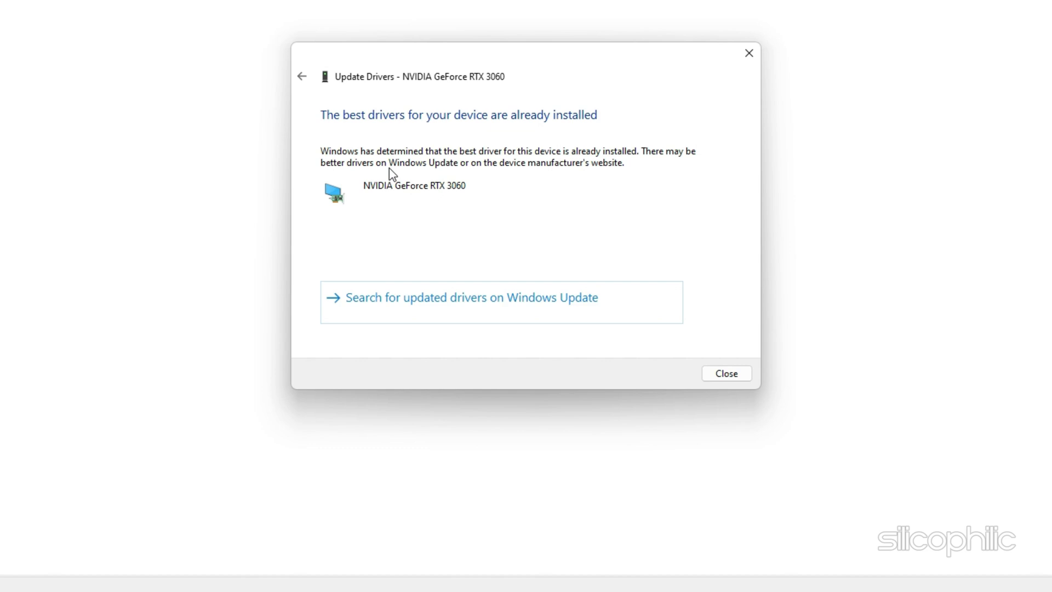
pyautogui.click(663, 406)
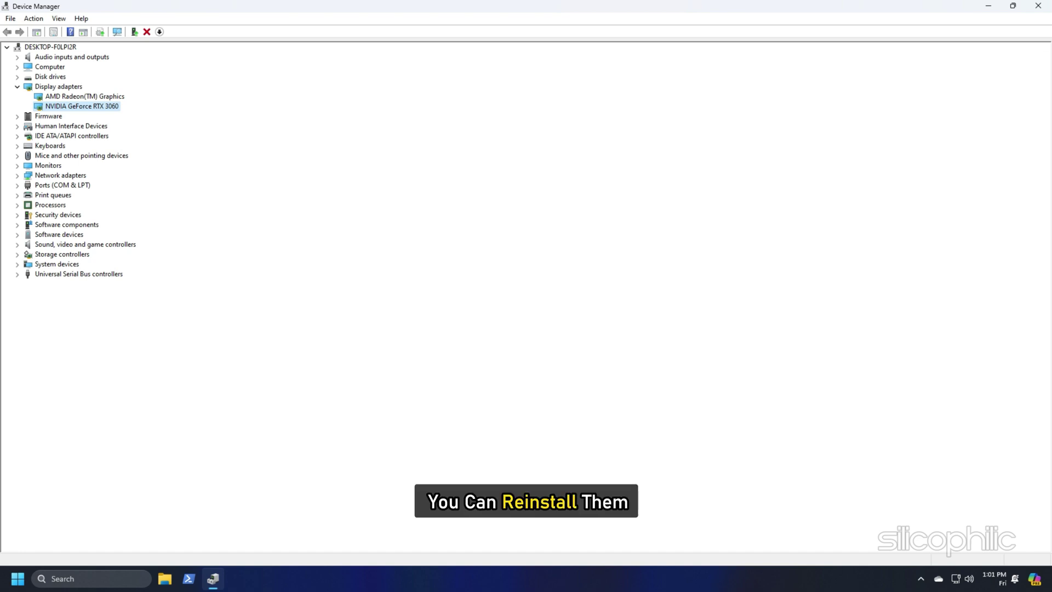
# Choose Uninstall device for the NVIDIA GeForce RTX 3060 under Display adapters
pyautogui.click(17, 87)
pyautogui.click(17, 86)
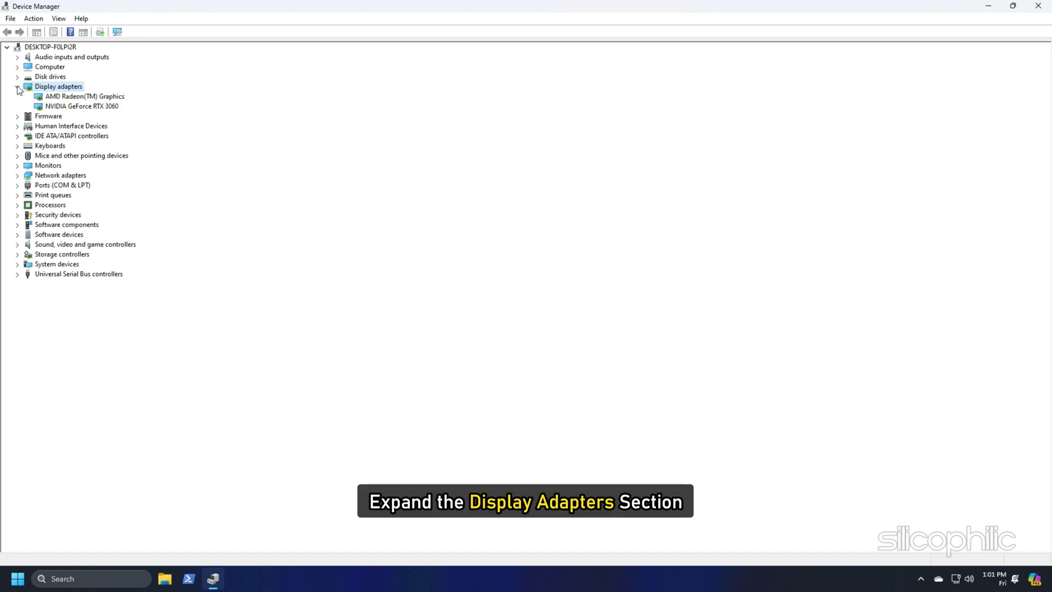
pyautogui.rightClick(46, 106)
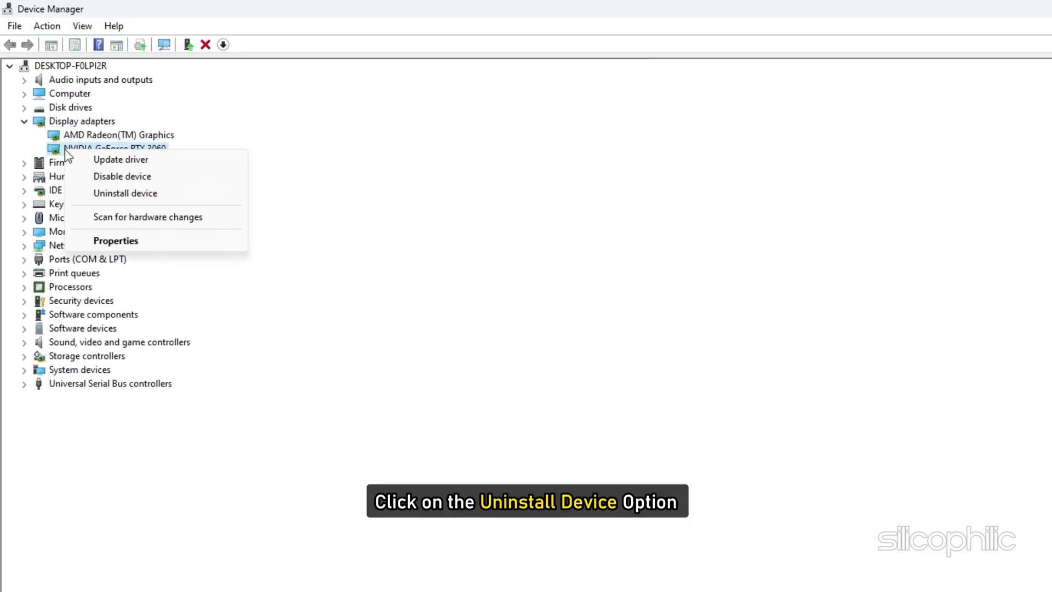
pyautogui.click(148, 196)
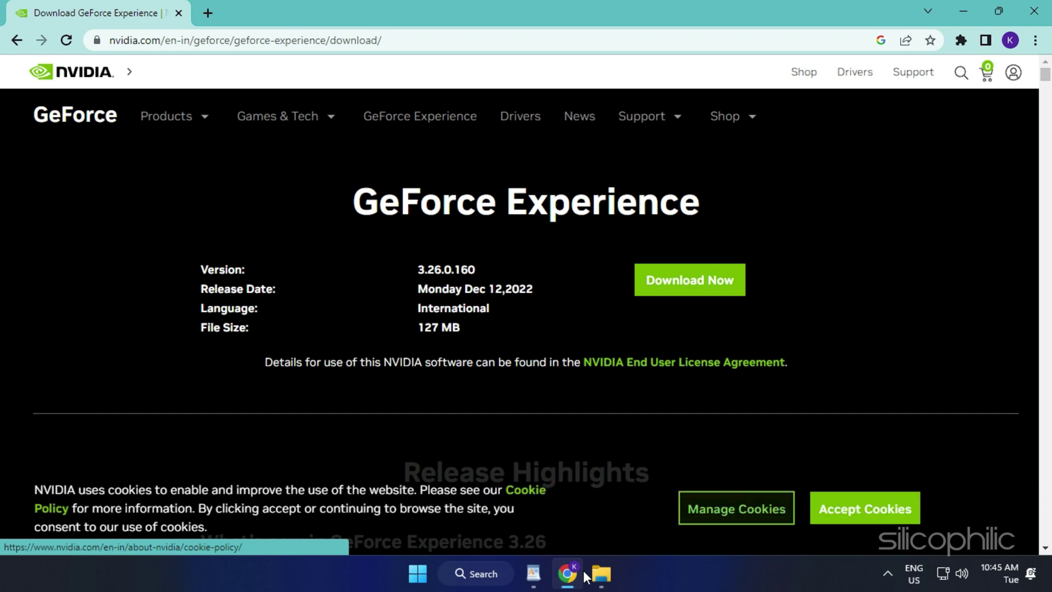
# Download the GeForce Experience installer, approve the UAC prompt, and minimise Chrome
pyautogui.click(702, 291)
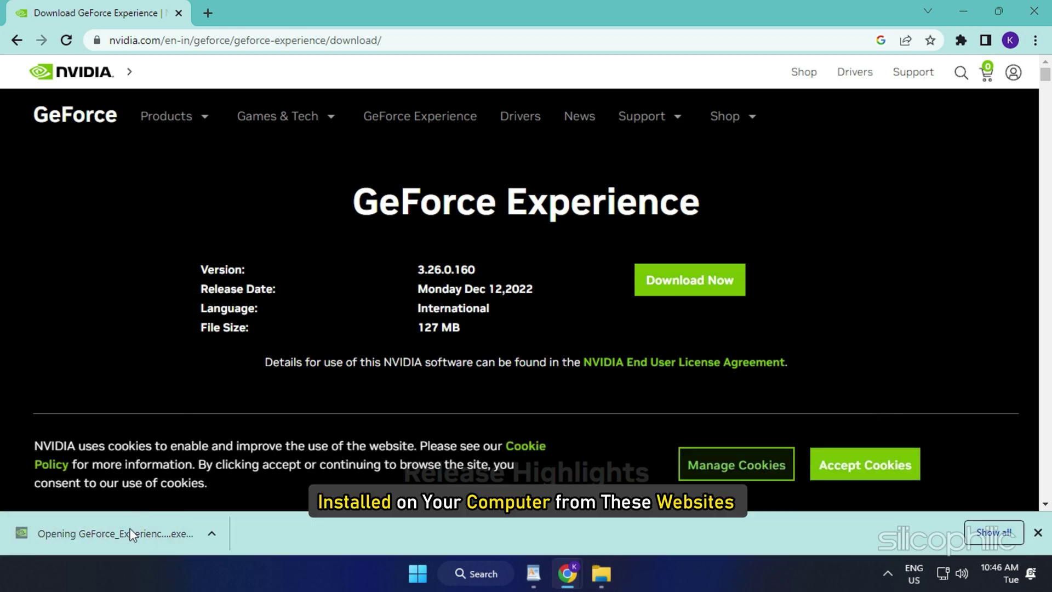
pyautogui.click(492, 419)
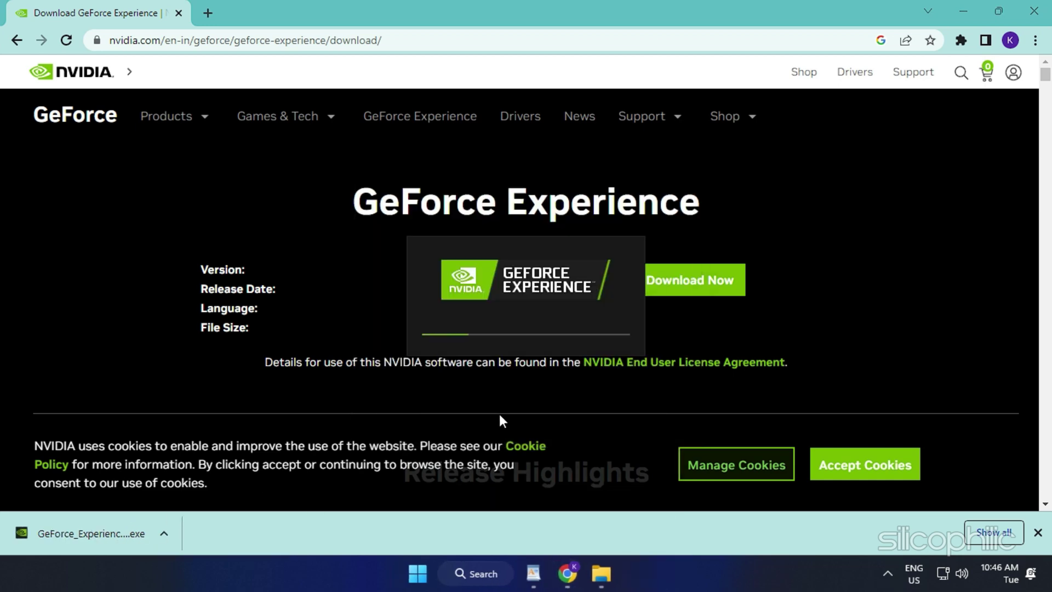
pyautogui.click(956, 6)
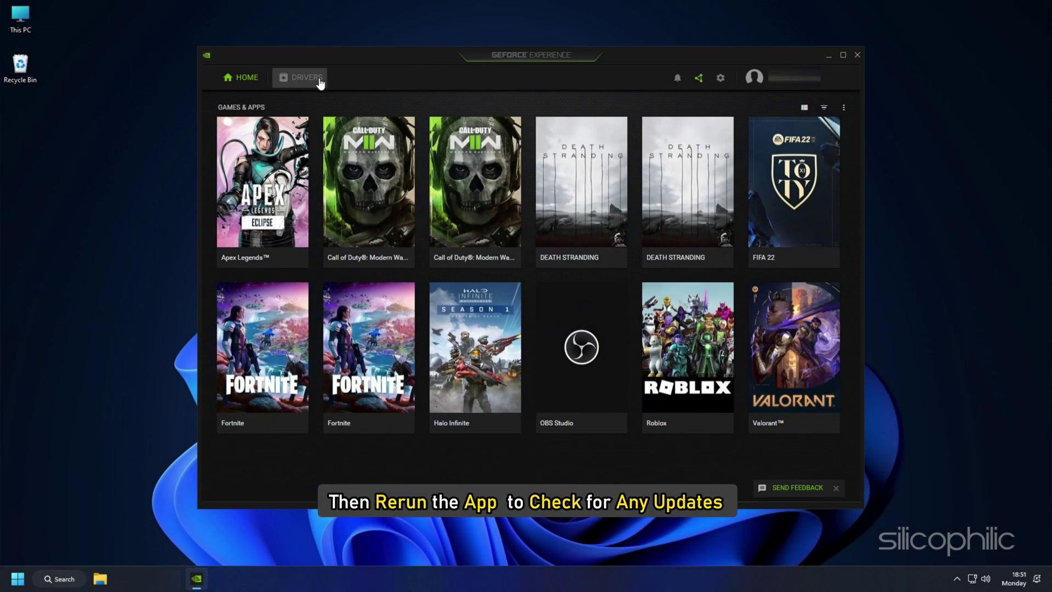
# Switch GeForce Experience to its Drivers tab to check for Game Ready driver updates
pyautogui.click(315, 78)
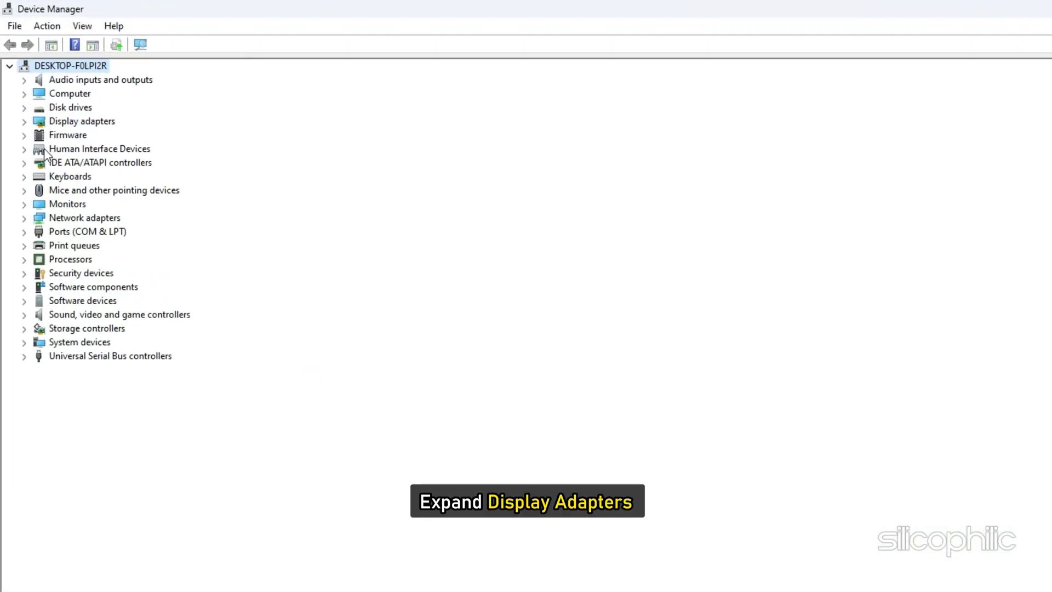
# Expand Display adapters and select the NVIDIA GeForce RTX 3060 card
pyautogui.click(24, 121)
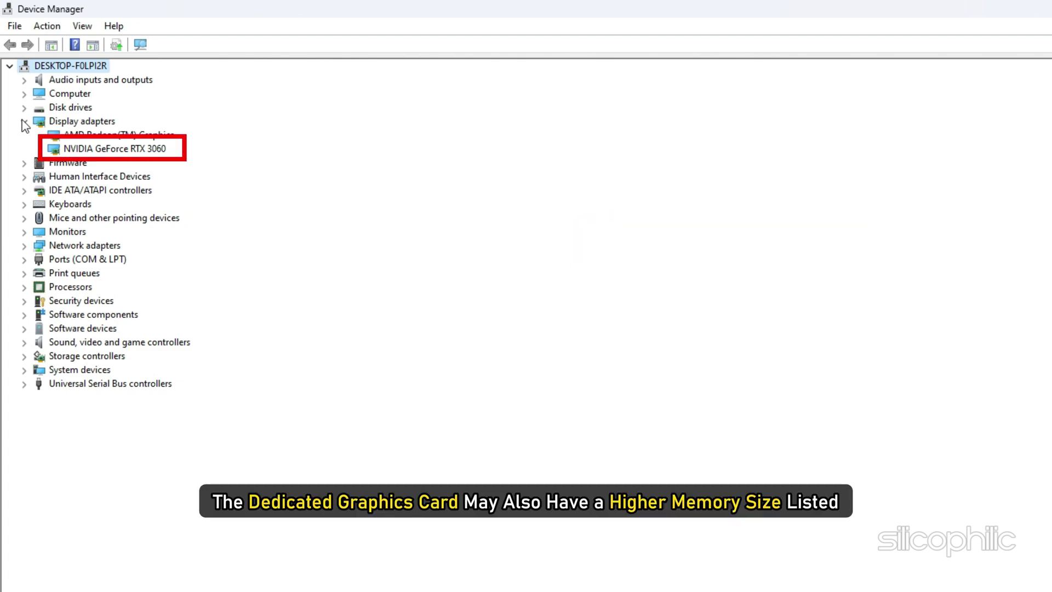
pyautogui.click(110, 151)
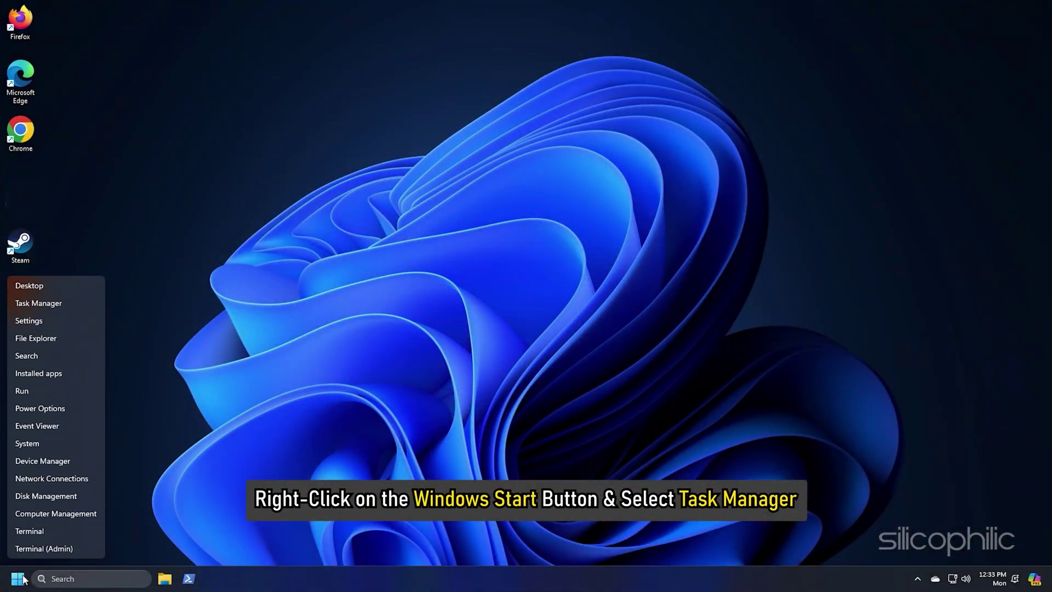
# From Task Manager's Processes list, end AnyDesk and Pumble, then close the window
pyautogui.click(49, 305)
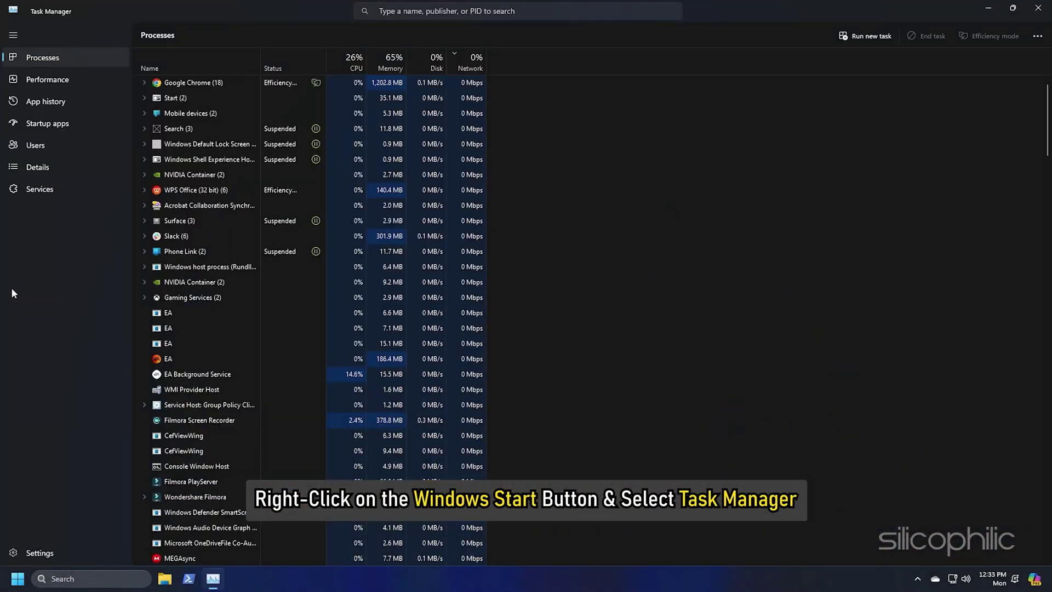
pyautogui.click(35, 59)
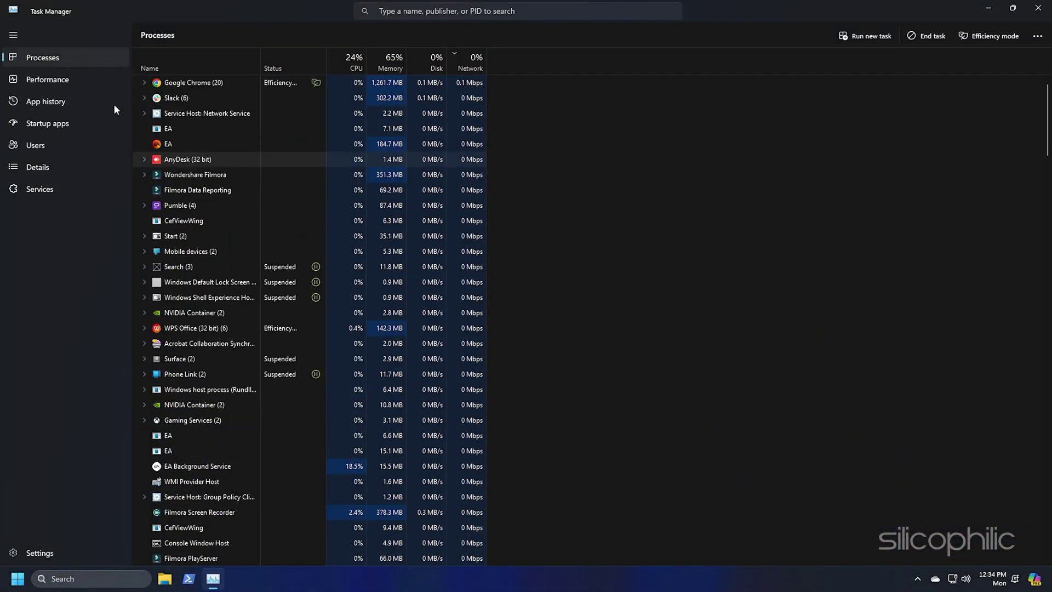
pyautogui.rightClick(165, 159)
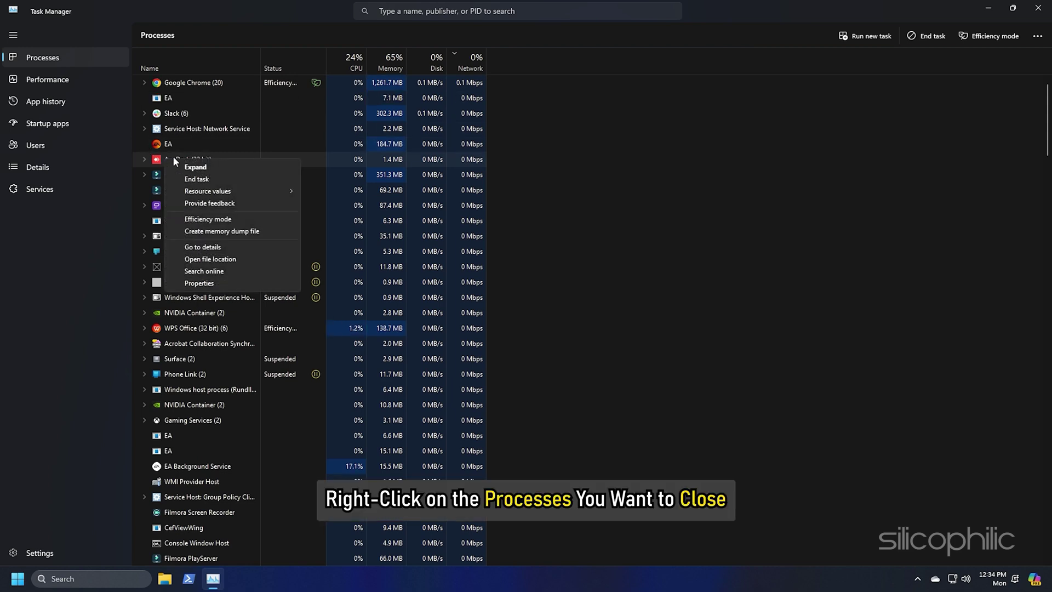
pyautogui.click(198, 182)
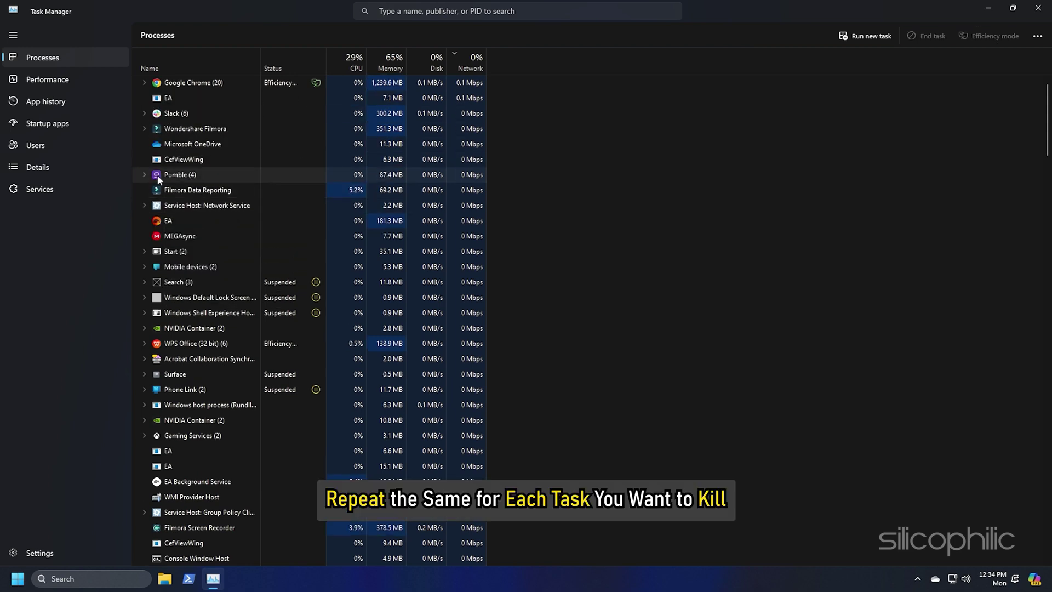
pyautogui.rightClick(159, 179)
pyautogui.click(192, 209)
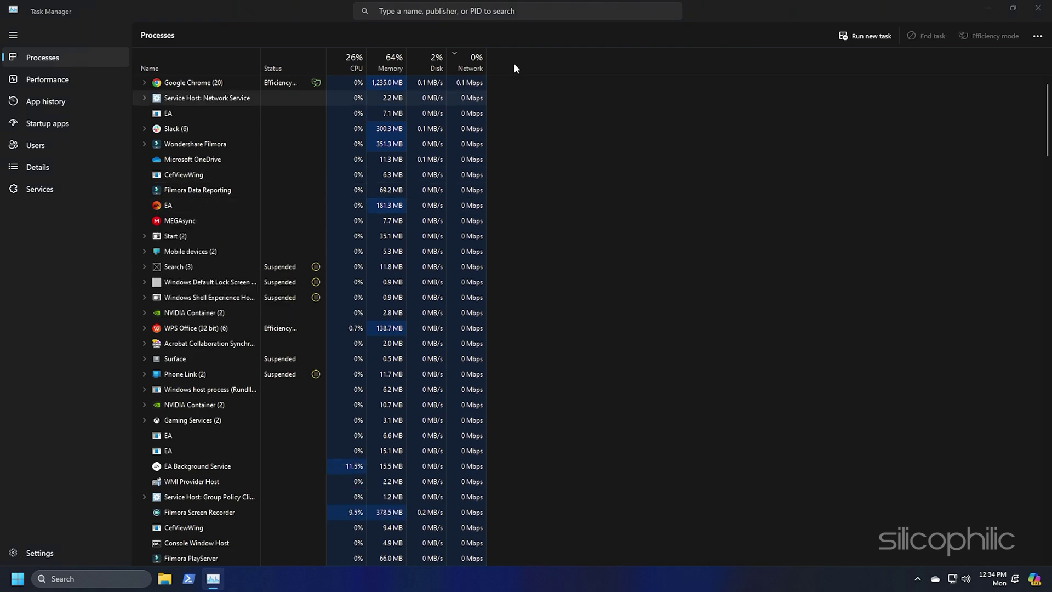
pyautogui.click(1035, 12)
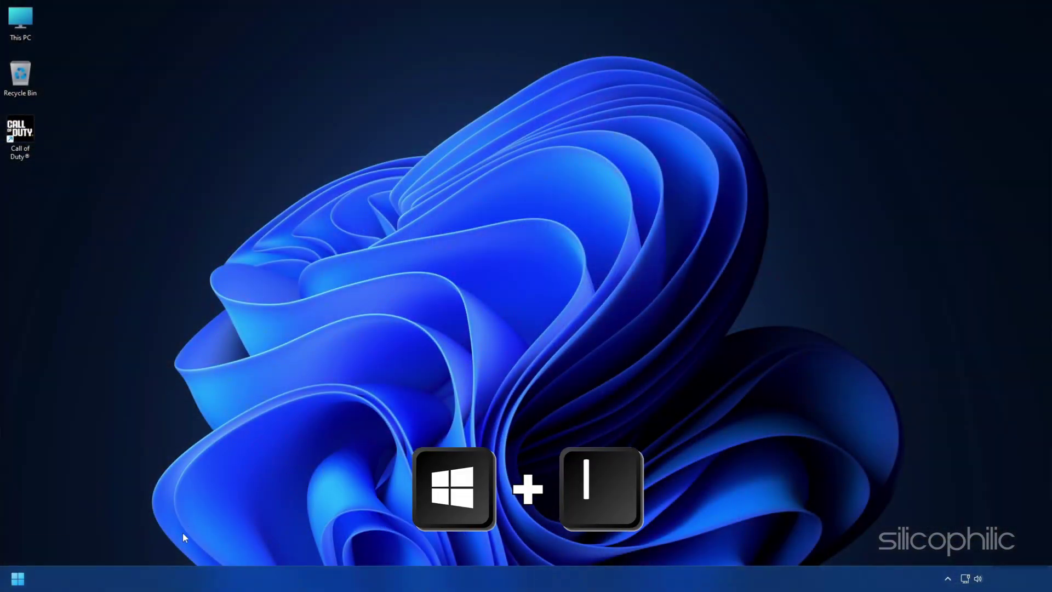
# Go to Settings > Apps > Installed apps and scroll down to the Call of Duty entry
pyautogui.press('super+i')
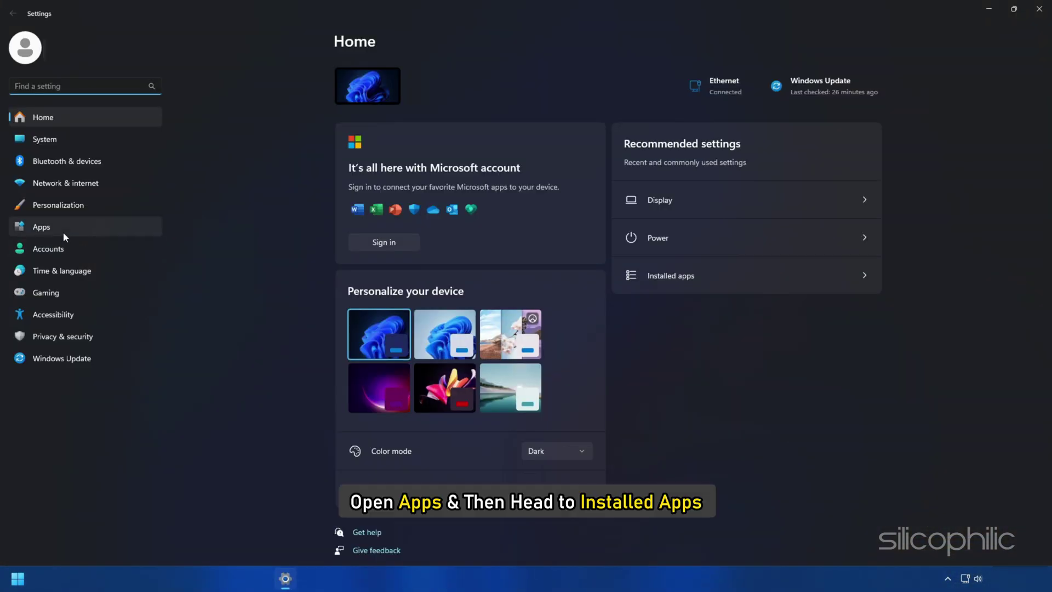
pyautogui.click(63, 232)
pyautogui.click(424, 93)
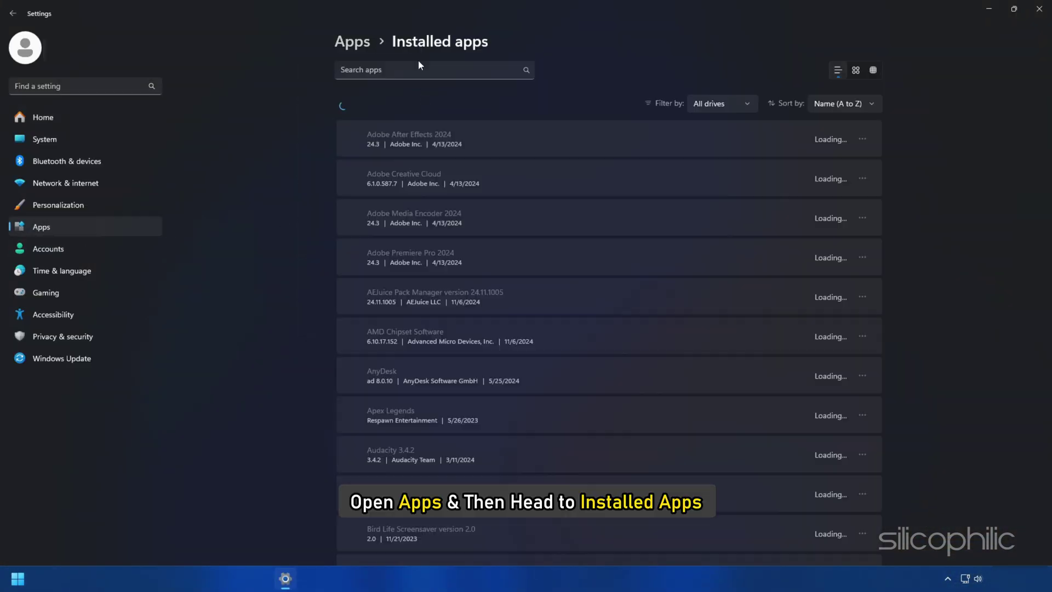
pyautogui.scroll(-5, 449, 245)
pyautogui.scroll(-1, 602, 296)
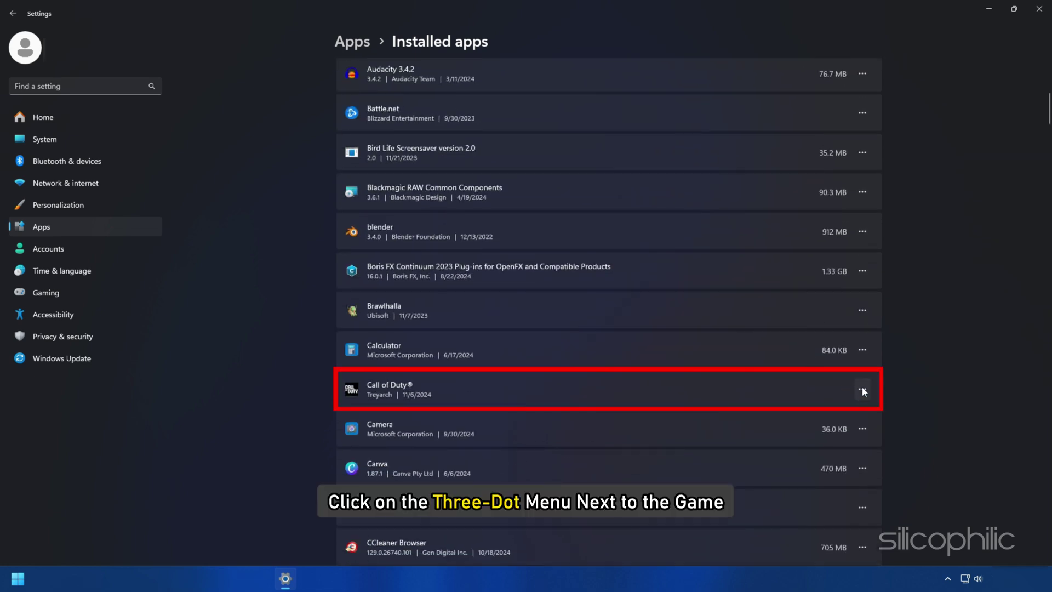